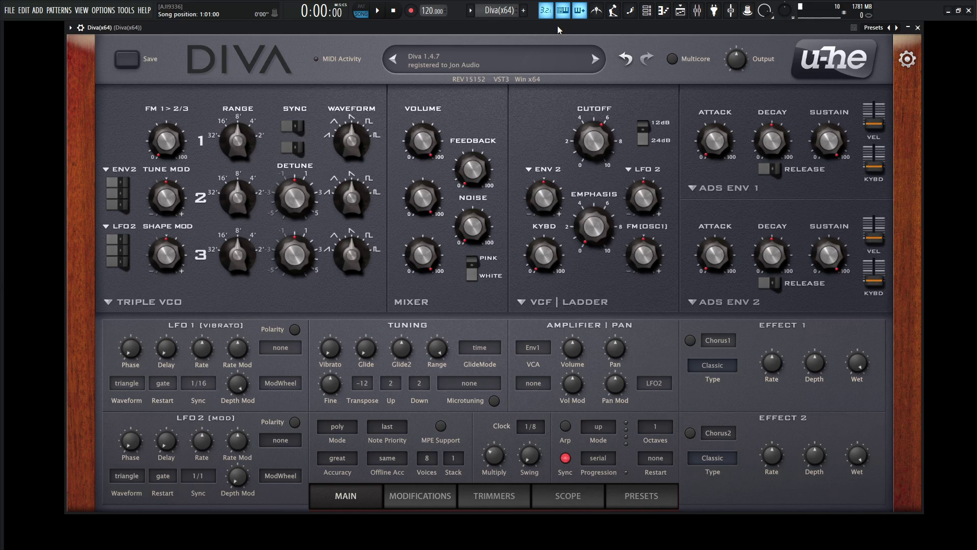
- Try the Bite model in place of the Ladder filter and toggle its revision setting
{"action": "mouse_move", "coordinate": [422, 205]}
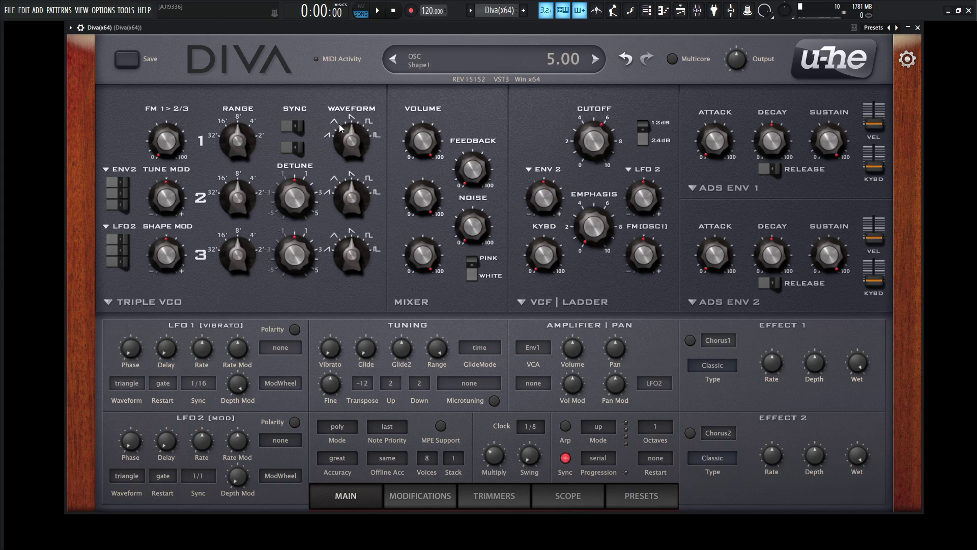
{"action": "mouse_move", "coordinate": [577, 298]}
{"action": "scroll", "coordinate": [577, 298], "scroll_direction": "down", "scroll_amount": 3}
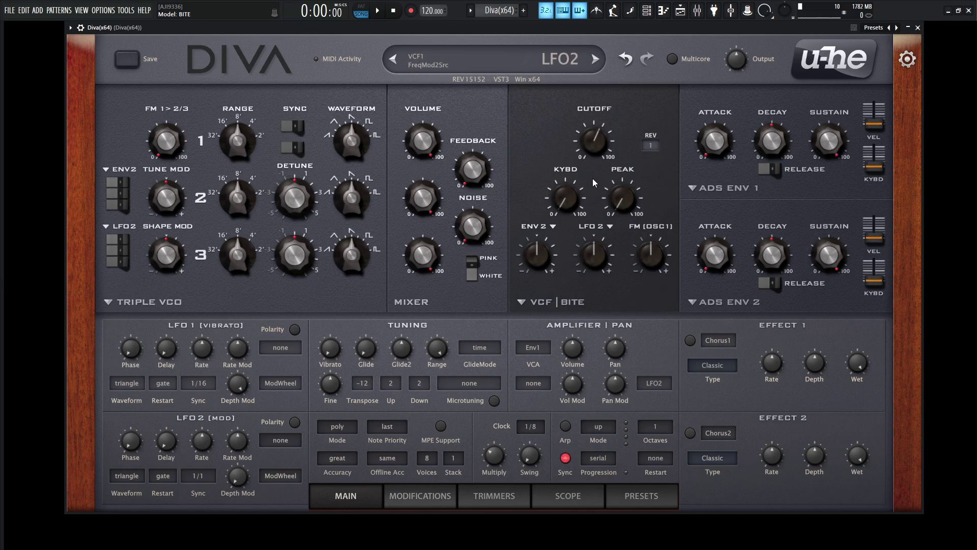
{"action": "left_click", "coordinate": [652, 146]}
{"action": "left_click", "coordinate": [651, 147]}
{"action": "left_click", "coordinate": [652, 147]}
{"action": "left_click", "coordinate": [652, 148]}
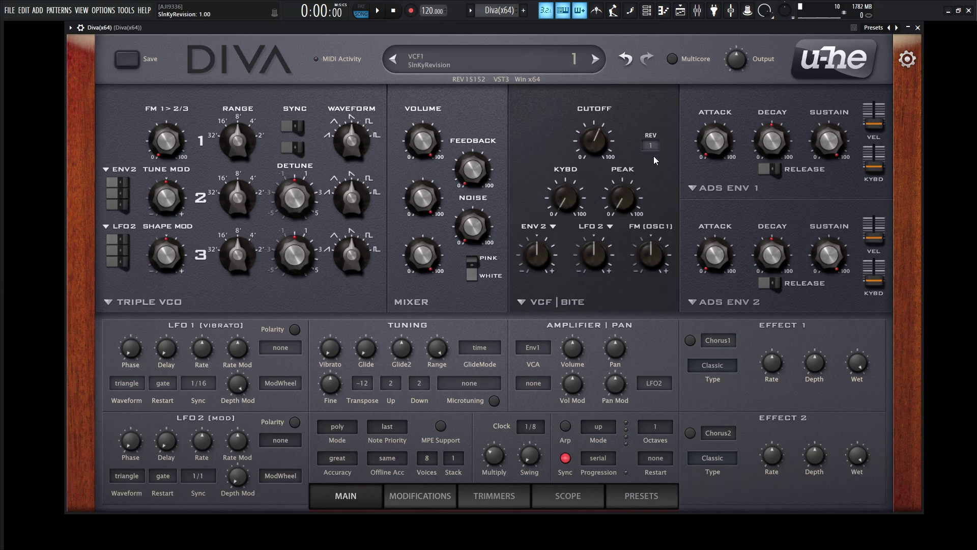
- Reset the whole patch to its initialized default state
{"action": "mouse_move", "coordinate": [735, 188]}
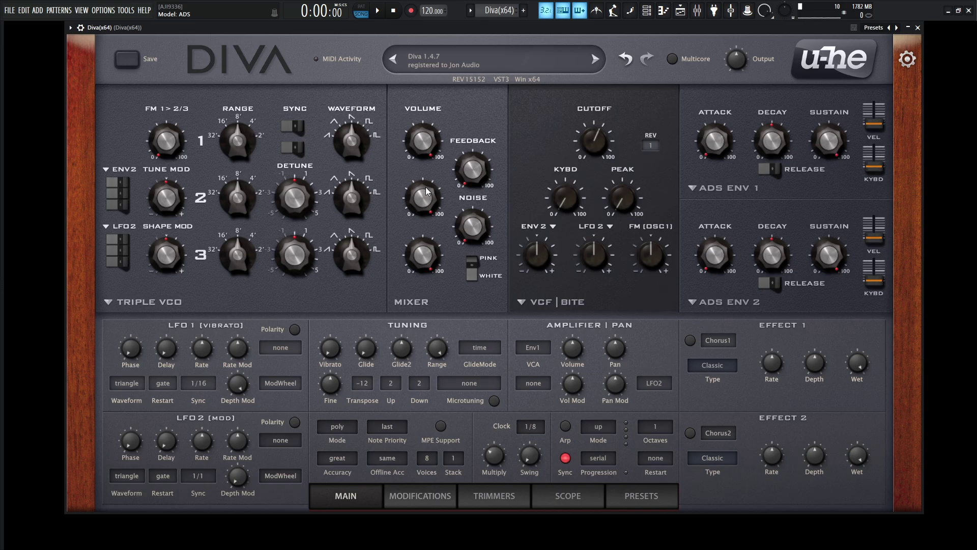
{"action": "right_click", "coordinate": [460, 63]}
{"action": "left_click", "coordinate": [469, 67]}
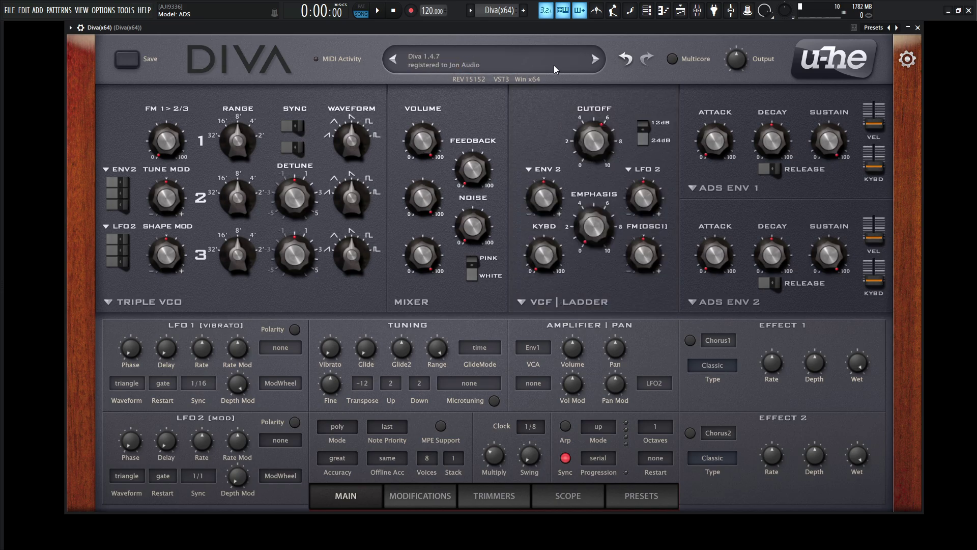
- Load the INIT June-60 preset from the 8 TEMPLATES folder and return to the main synth controls
{"action": "mouse_move", "coordinate": [307, 238]}
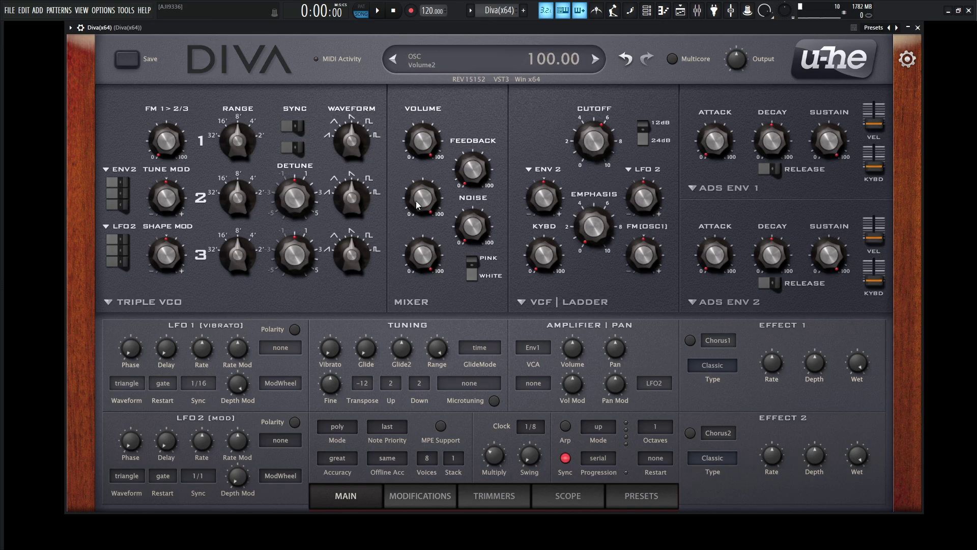
{"action": "mouse_move", "coordinate": [435, 237]}
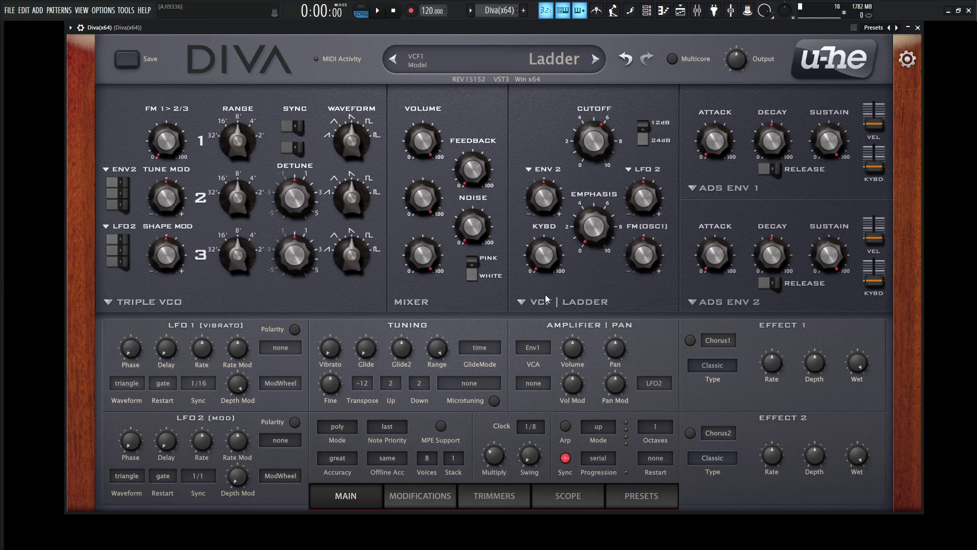
{"action": "mouse_move", "coordinate": [756, 276]}
{"action": "mouse_move", "coordinate": [667, 471]}
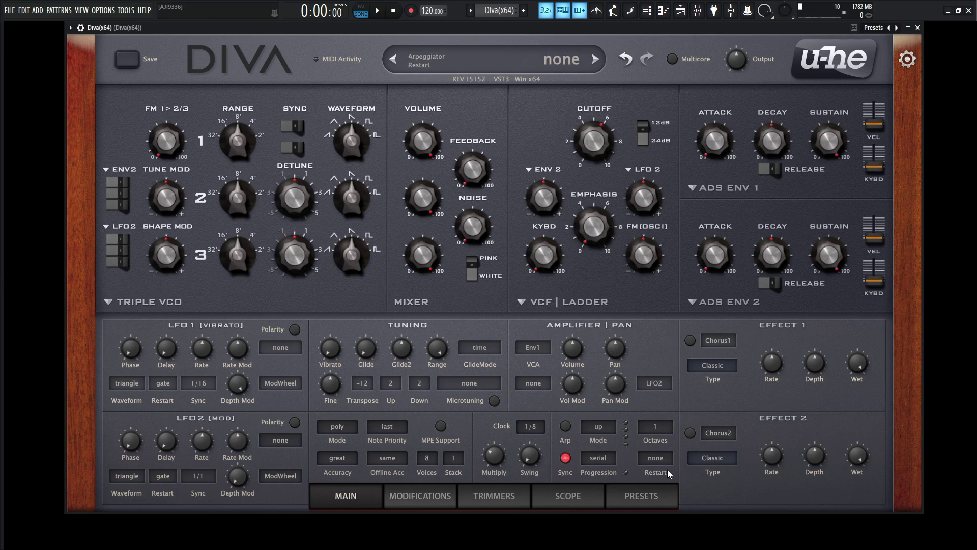
{"action": "left_click", "coordinate": [649, 500]}
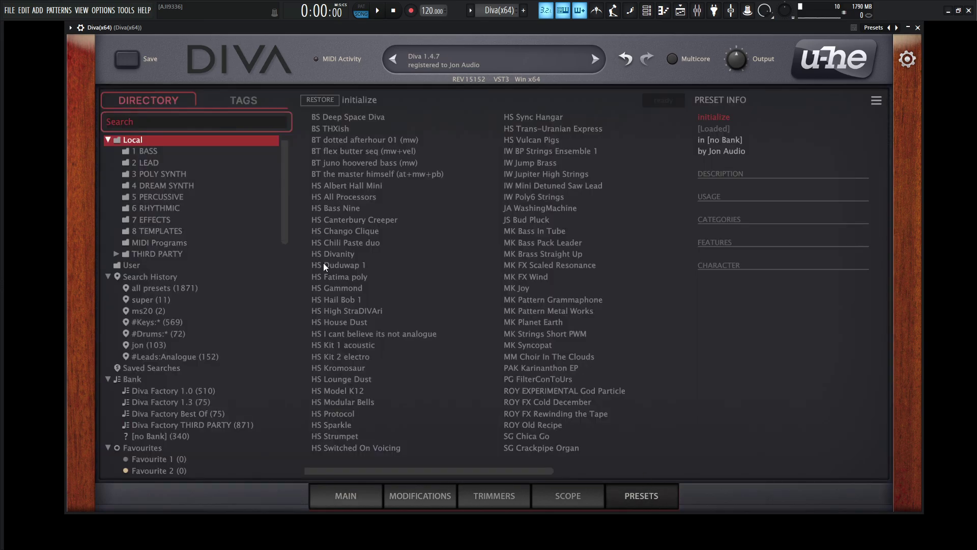
{"action": "left_click", "coordinate": [157, 232]}
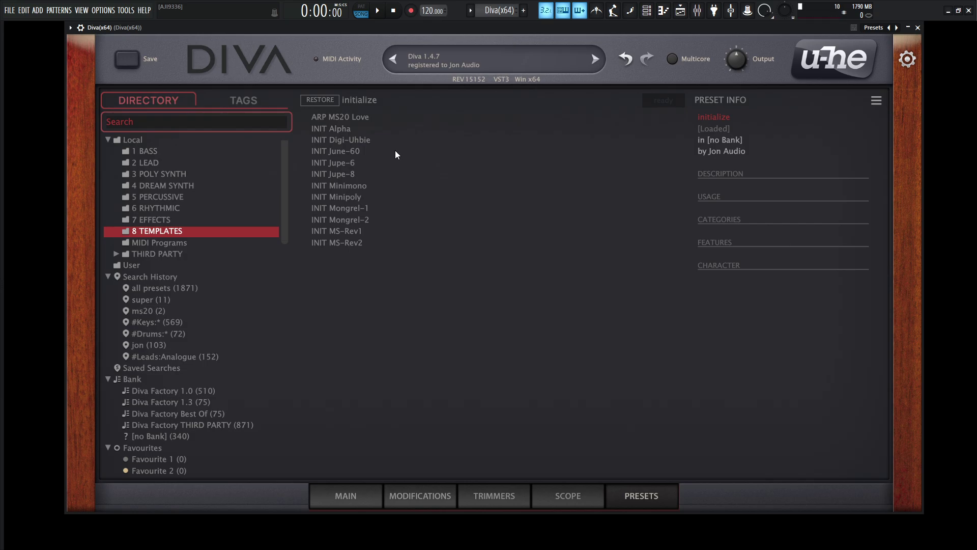
{"action": "left_click", "coordinate": [352, 152]}
{"action": "left_click", "coordinate": [355, 499]}
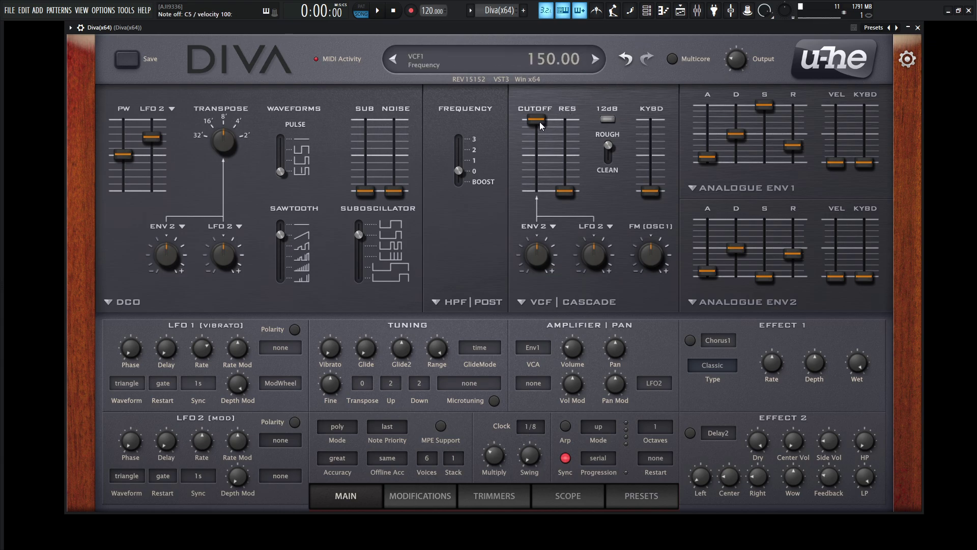
- Set the cascade filter's cutoff to 56 and resonance to 65.5, and raise its Env 2 modulation amount
{"action": "left_click_drag", "start_coordinate": [538, 120], "coordinate": [564, 100]}
{"action": "left_click_drag", "start_coordinate": [569, 149], "coordinate": [569, 141]}
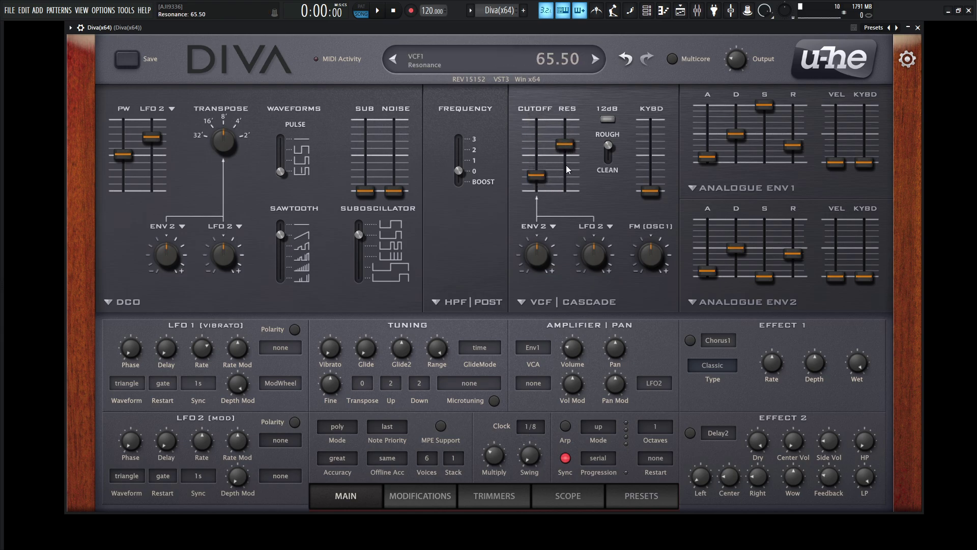
{"action": "mouse_move", "coordinate": [538, 249]}
{"action": "left_mouse_down"}
{"action": "mouse_move", "coordinate": [548, 246]}
{"action": "mouse_move", "coordinate": [542, 256]}
{"action": "left_mouse_up"}
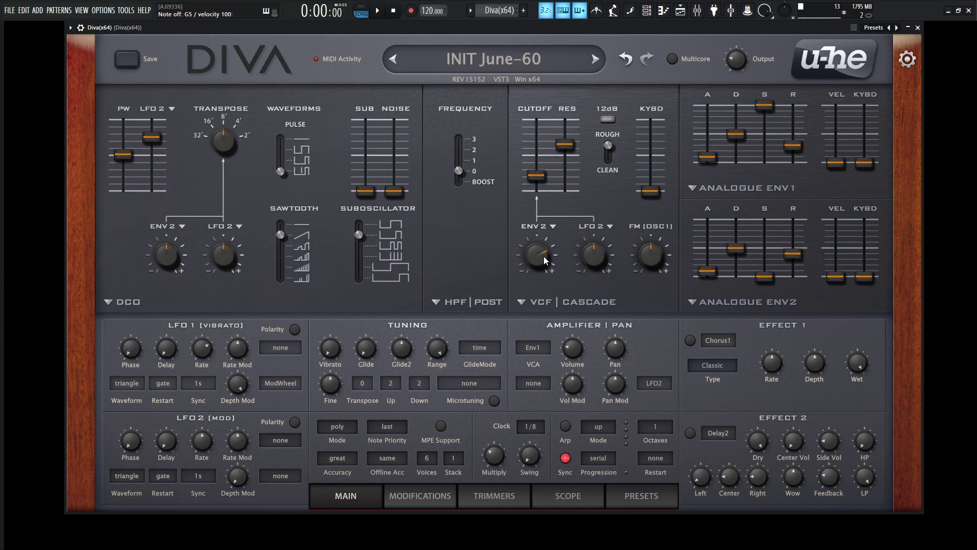
- Lengthen the envelope releases, setting Env 2 to about 50 and Env 1 to 49
{"action": "left_click_drag", "start_coordinate": [789, 256], "coordinate": [794, 250]}
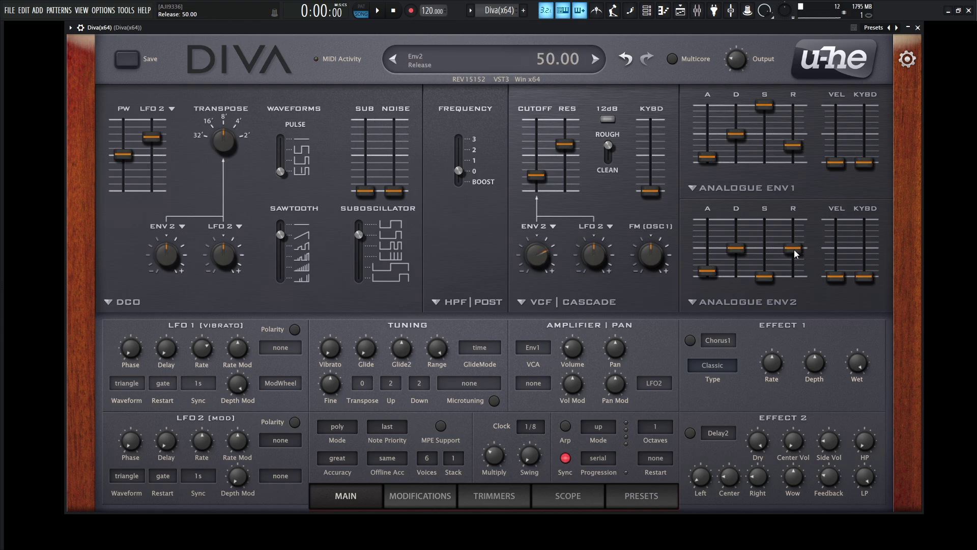
{"action": "left_click_drag", "start_coordinate": [798, 148], "coordinate": [797, 131]}
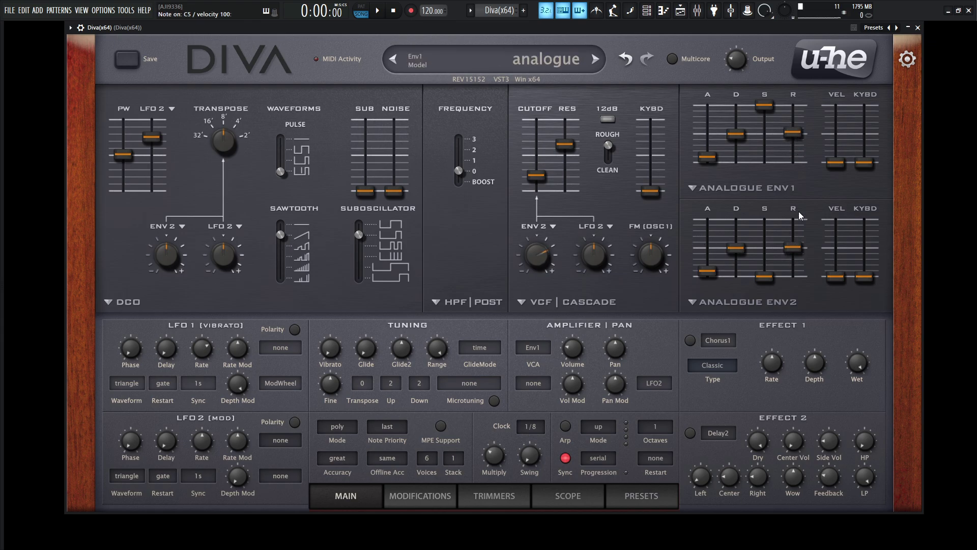
{"action": "left_click_drag", "start_coordinate": [790, 134], "coordinate": [791, 138]}
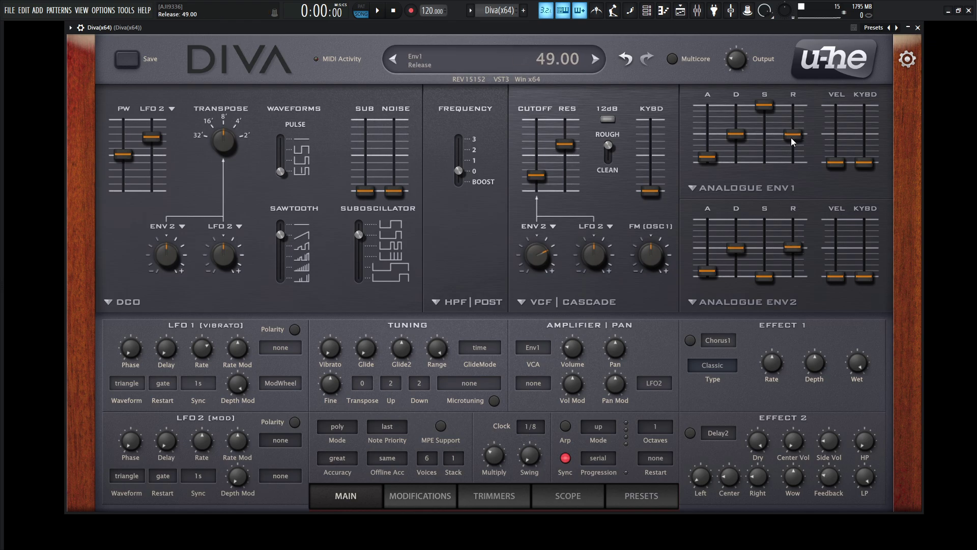
- Raise the filter resonance to 72, open the cutoff slightly, and bring the sub-oscillator level up past halfway
{"action": "left_click_drag", "start_coordinate": [561, 148], "coordinate": [561, 143]}
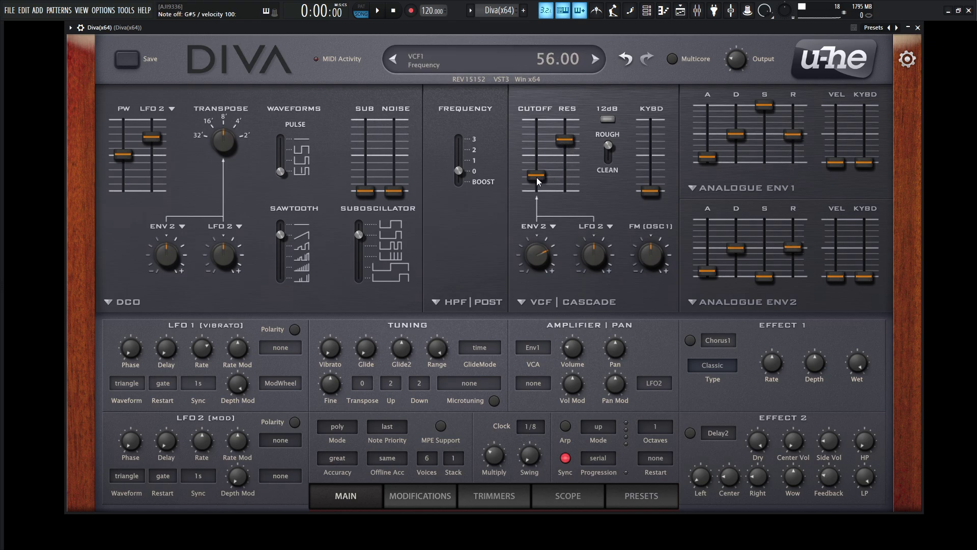
{"action": "left_click_drag", "start_coordinate": [537, 177], "coordinate": [538, 172]}
{"action": "left_click_drag", "start_coordinate": [365, 192], "coordinate": [365, 149]}
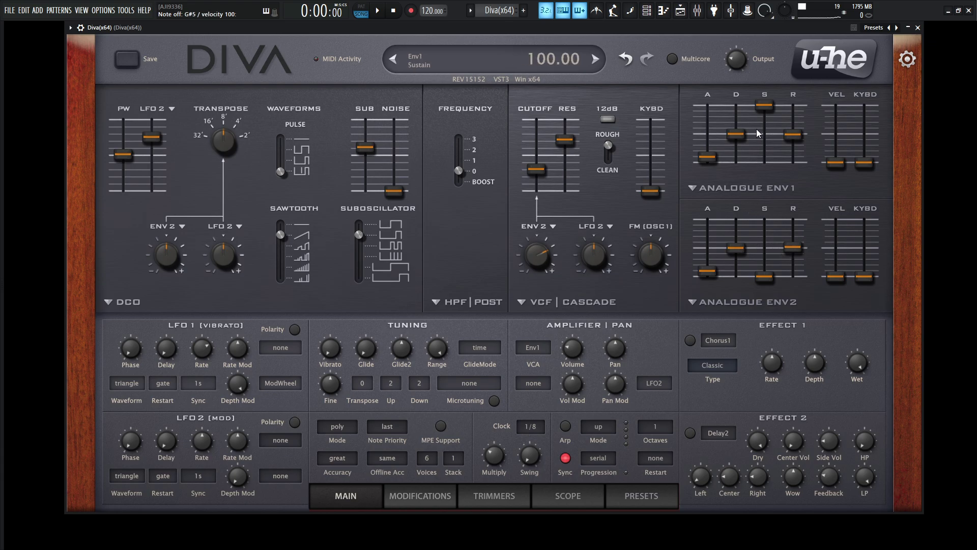
- Lower Env 1's sustain to about a third, lengthen the decay of both envelopes, and play test notes
{"action": "left_click_drag", "start_coordinate": [771, 109], "coordinate": [763, 211]}
{"action": "left_click_drag", "start_coordinate": [737, 135], "coordinate": [734, 133]}
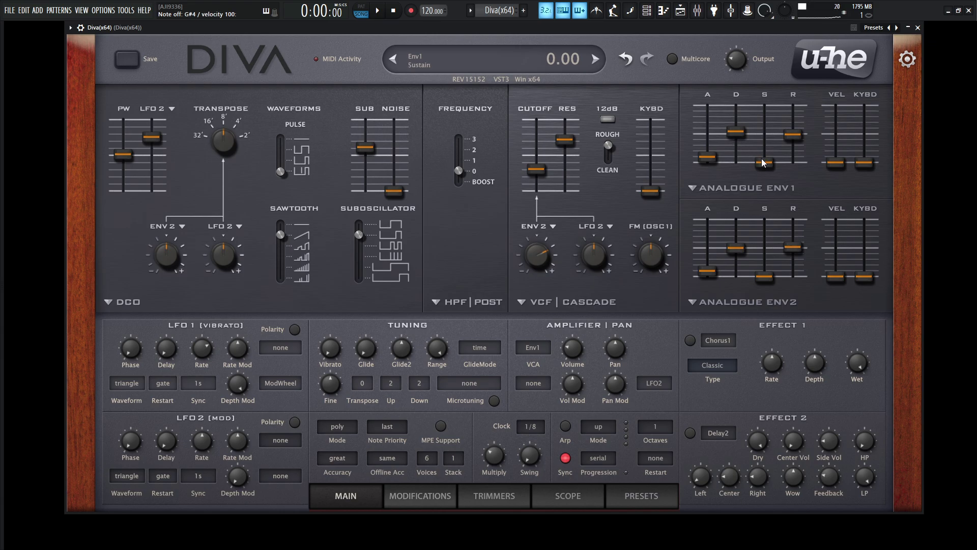
{"action": "left_click_drag", "start_coordinate": [764, 163], "coordinate": [764, 143]}
{"action": "mouse_move", "coordinate": [741, 245]}
{"action": "left_mouse_down"}
{"action": "mouse_move", "coordinate": [742, 261]}
{"action": "mouse_move", "coordinate": [740, 227]}
{"action": "left_mouse_up"}
{"action": "key", "text": "z"}
{"action": "key", "text": "q"}
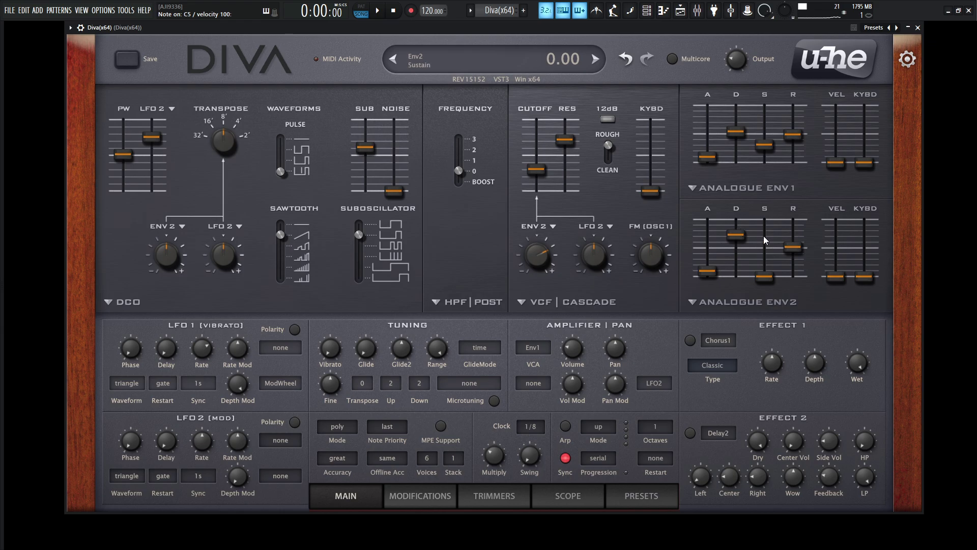
{"action": "key", "text": "h"}
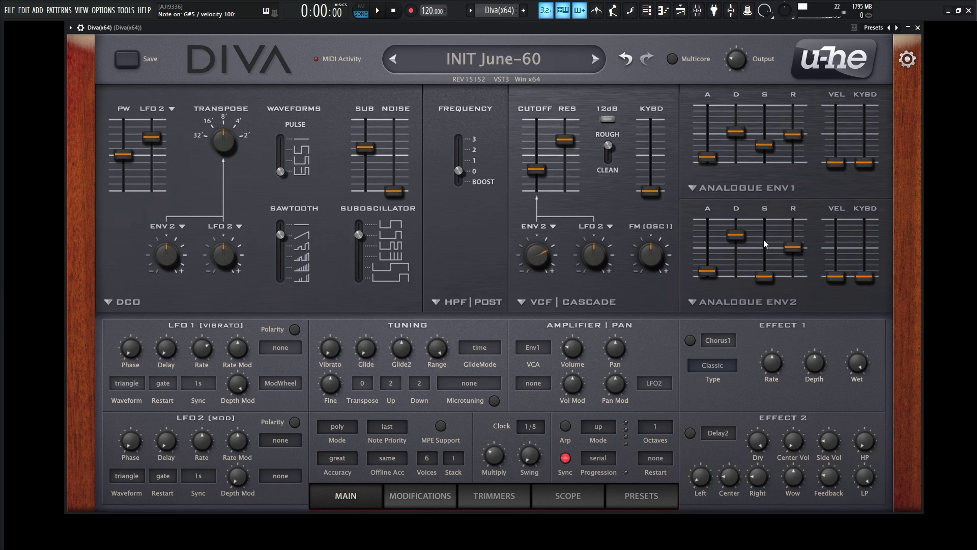
- Lower the filter cutoff to 55 and slightly increase the filter's Env 2 modulation amount
{"action": "left_click_drag", "start_coordinate": [536, 170], "coordinate": [538, 182]}
{"action": "key", "text": "q"}
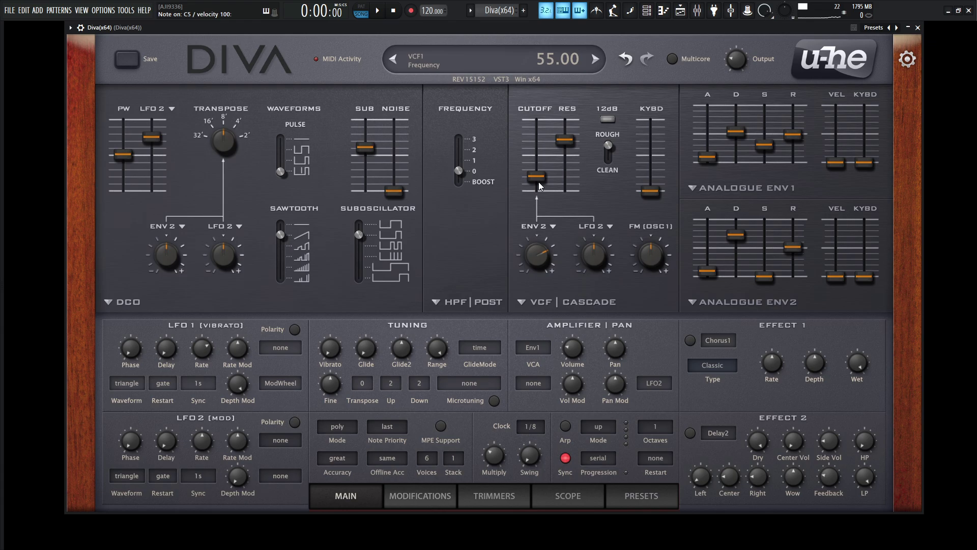
{"action": "left_click_drag", "start_coordinate": [539, 239], "coordinate": [539, 240]}
- Enable the Chorus1 effect, adjust its wet level, and enable the Delay2 effect
{"action": "left_click", "coordinate": [690, 340]}
{"action": "left_click_drag", "start_coordinate": [857, 363], "coordinate": [861, 421]}
{"action": "left_click", "coordinate": [690, 433]}
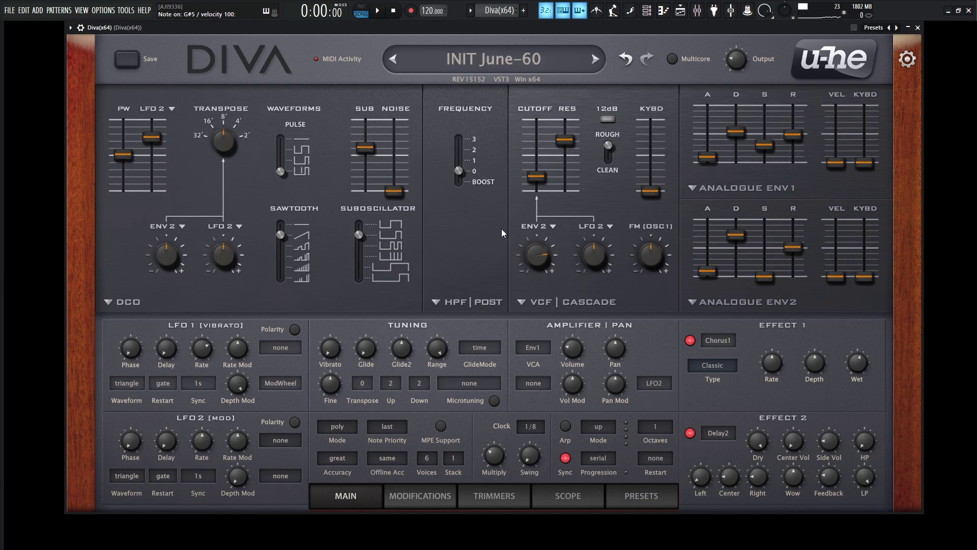
- Send the Diva mixer track to the VVerb track at 68% and return to the synth window
{"action": "key", "text": "F9"}
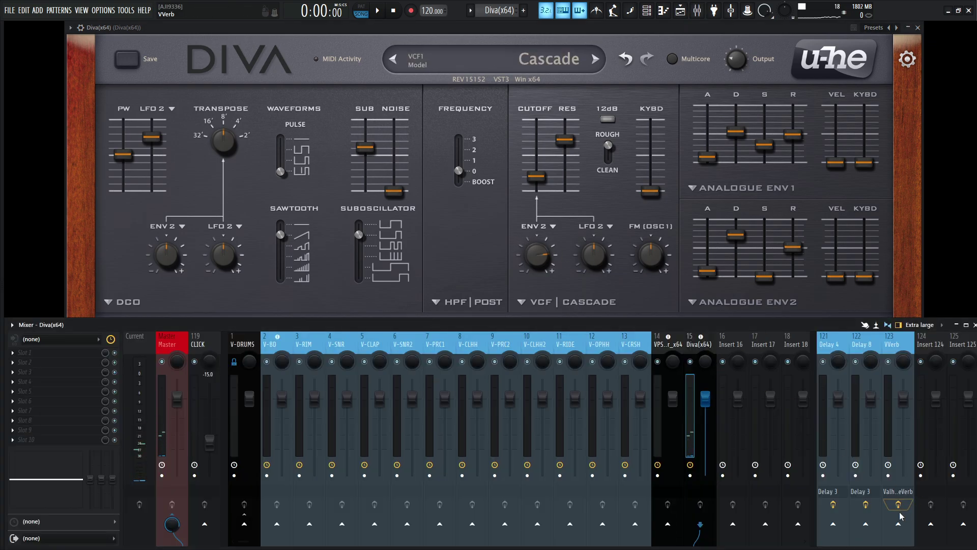
{"action": "key", "text": "F9"}
{"action": "key", "text": "F9"}
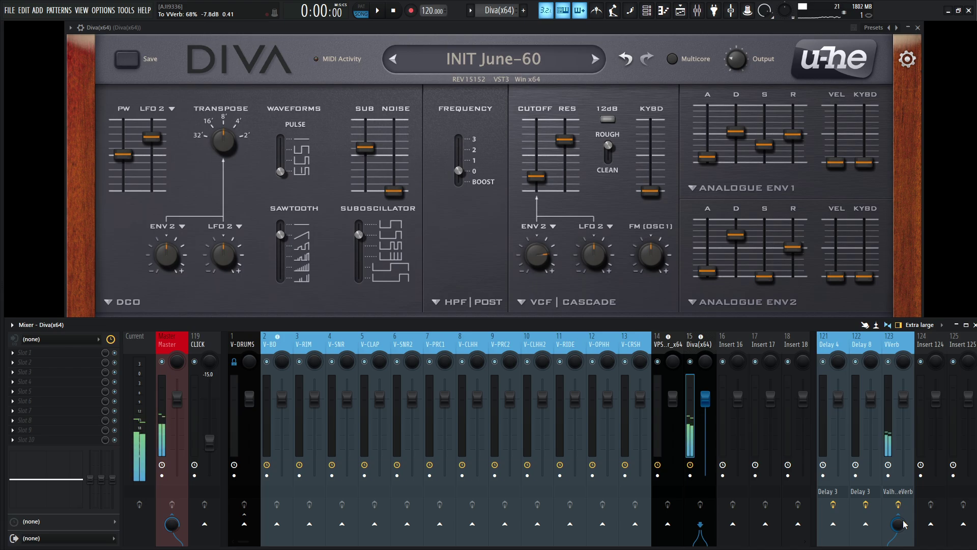
{"action": "left_click", "coordinate": [668, 43]}
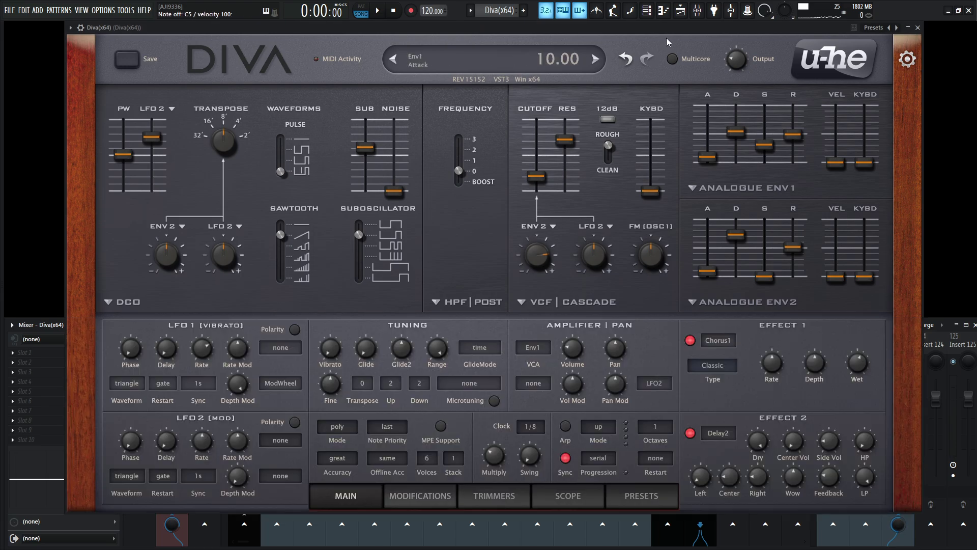
- Shorten the release of both envelopes slightly and open the filter cutoff a little more
{"action": "scroll", "coordinate": [799, 251], "scroll_direction": "down", "scroll_amount": 3}
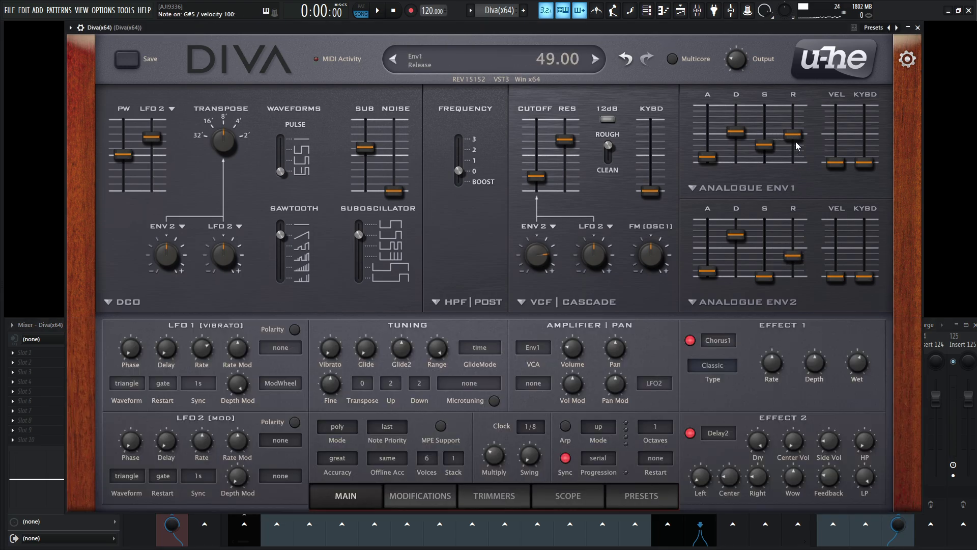
{"action": "scroll", "coordinate": [795, 142], "scroll_direction": "down", "scroll_amount": 2}
{"action": "scroll", "coordinate": [796, 253], "scroll_direction": "up", "scroll_amount": 1}
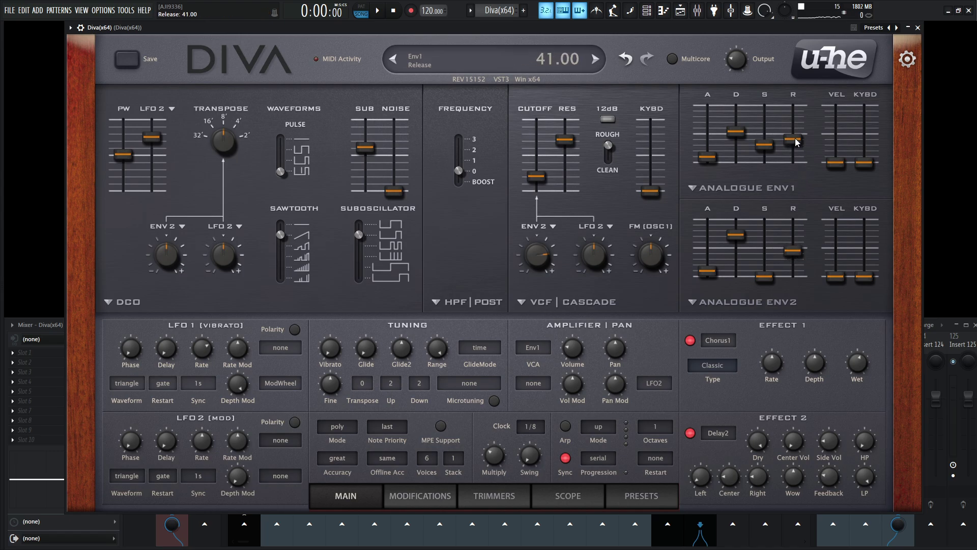
{"action": "left_click_drag", "start_coordinate": [793, 140], "coordinate": [793, 137]}
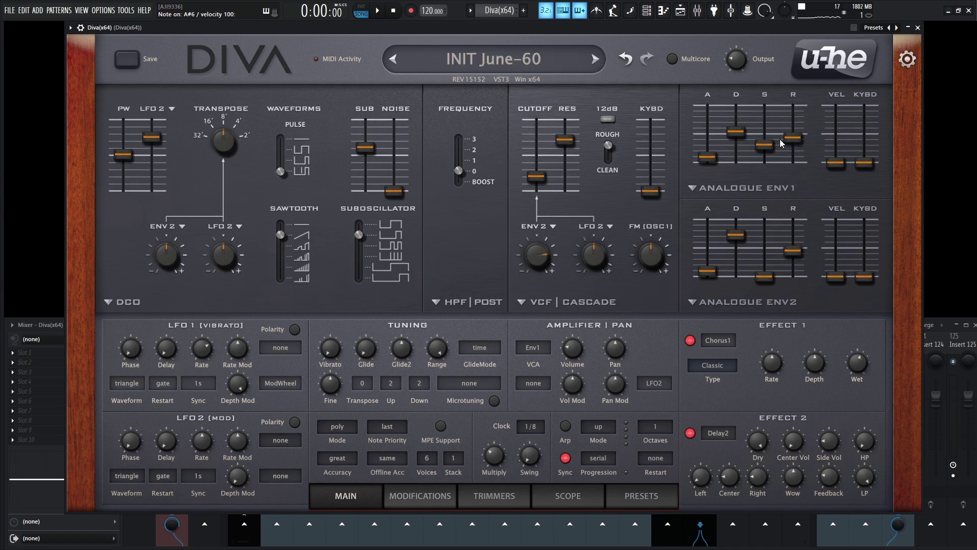
{"action": "left_click_drag", "start_coordinate": [534, 180], "coordinate": [538, 165]}
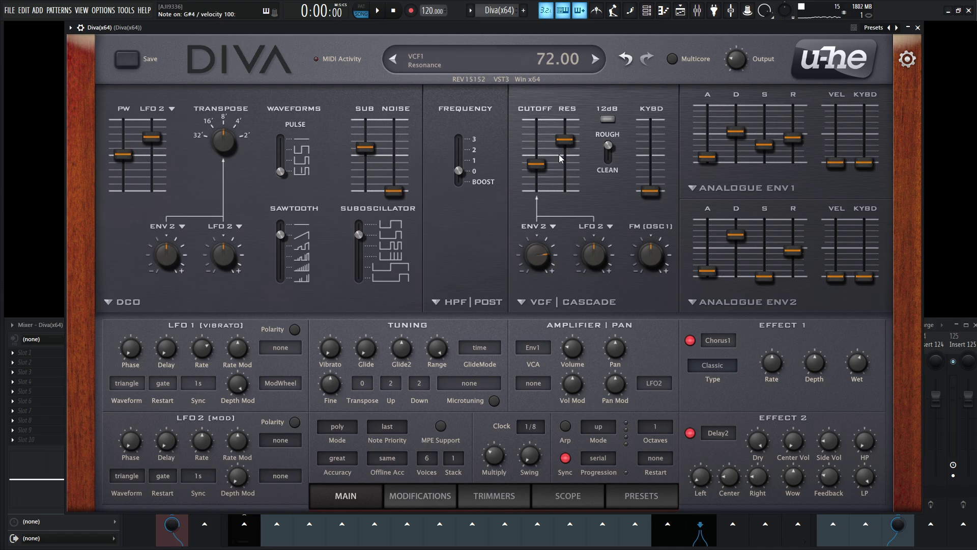
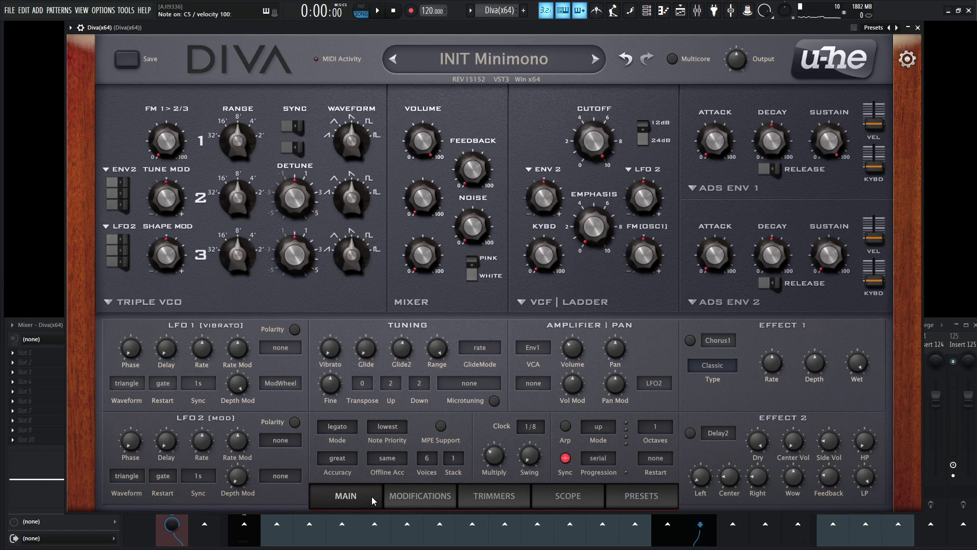
- In the INIT Minimono patch, raise the volumes of oscillators 2 and 3, setting oscillator 3 to about 65.5
{"action": "mouse_move", "coordinate": [394, 432]}
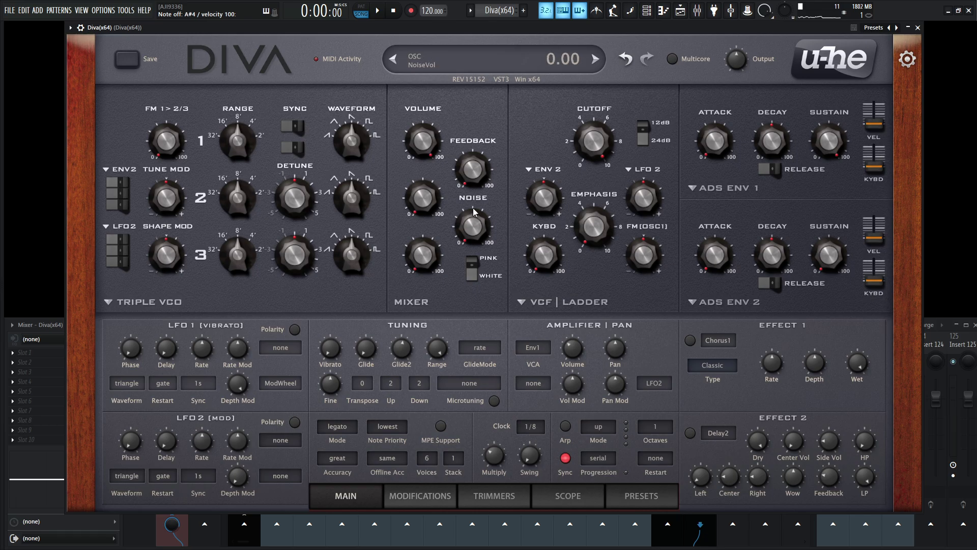
{"action": "left_click_drag", "start_coordinate": [425, 196], "coordinate": [426, 103]}
{"action": "left_click_drag", "start_coordinate": [424, 252], "coordinate": [428, 159]}
- Set oscillator 2's range to 32' and lower the ladder filter's cutoff
{"action": "scroll", "coordinate": [247, 194], "scroll_direction": "down", "scroll_amount": 2}
{"action": "scroll", "coordinate": [245, 200], "scroll_direction": "up", "scroll_amount": 1}
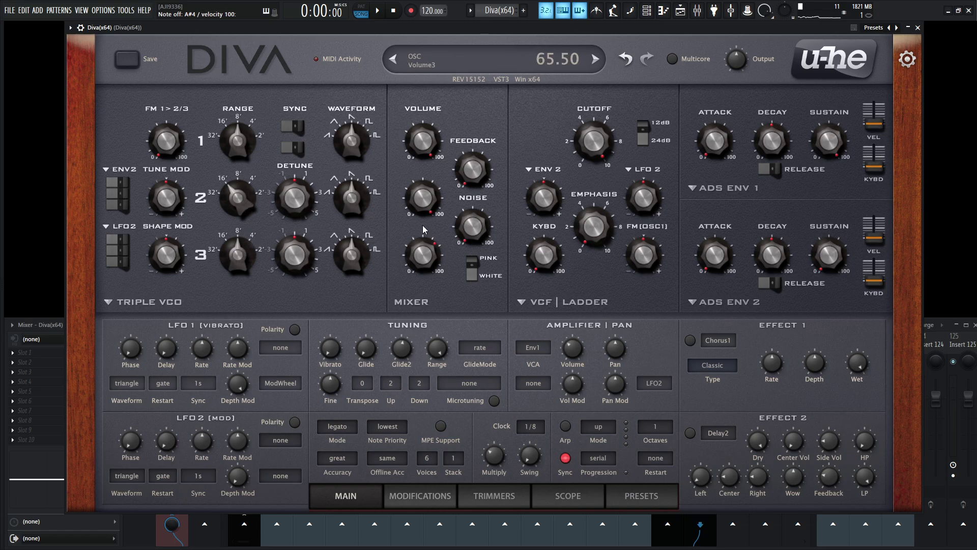
{"action": "scroll", "coordinate": [254, 206], "scroll_direction": "down", "scroll_amount": 1}
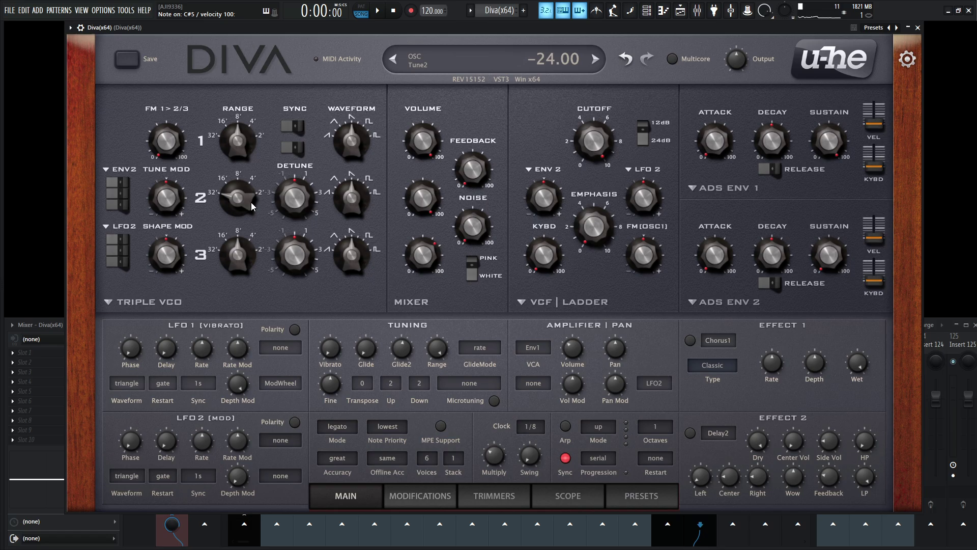
{"action": "left_click_drag", "start_coordinate": [599, 146], "coordinate": [597, 240]}
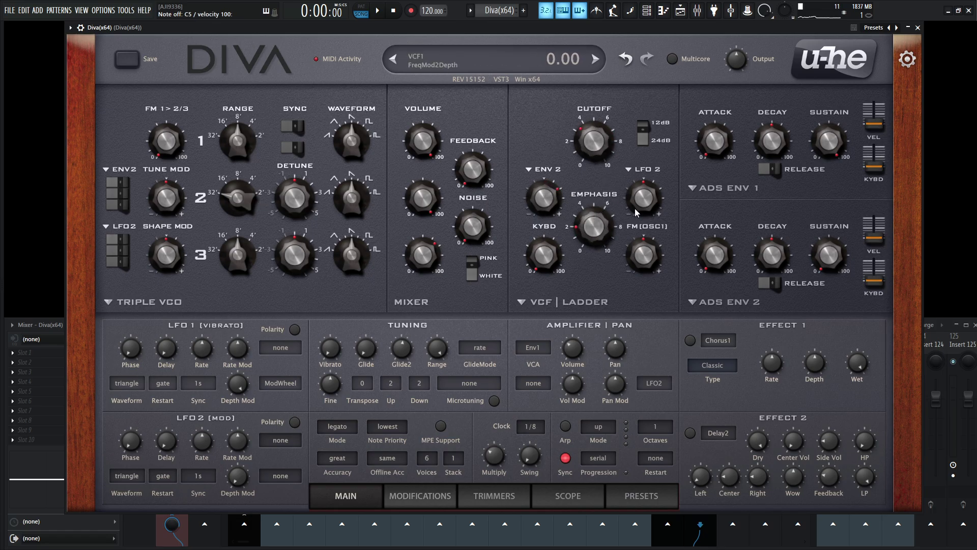
- Reset the patch to init and load the INIT MS-Rev1 template, returning to the main synth controls
{"action": "left_click_drag", "start_coordinate": [769, 245], "coordinate": [767, 262]}
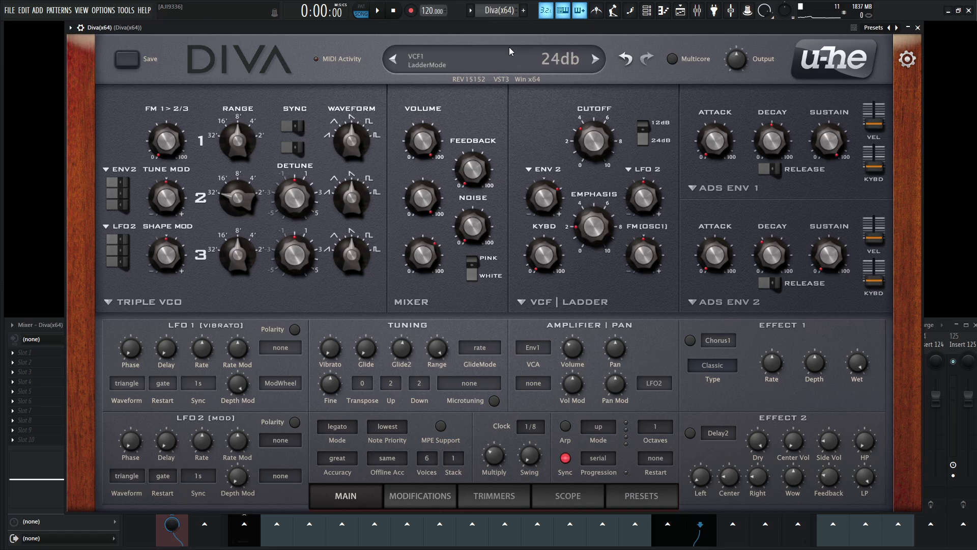
{"action": "right_click", "coordinate": [499, 62]}
{"action": "left_click", "coordinate": [512, 70]}
{"action": "left_click", "coordinate": [667, 501]}
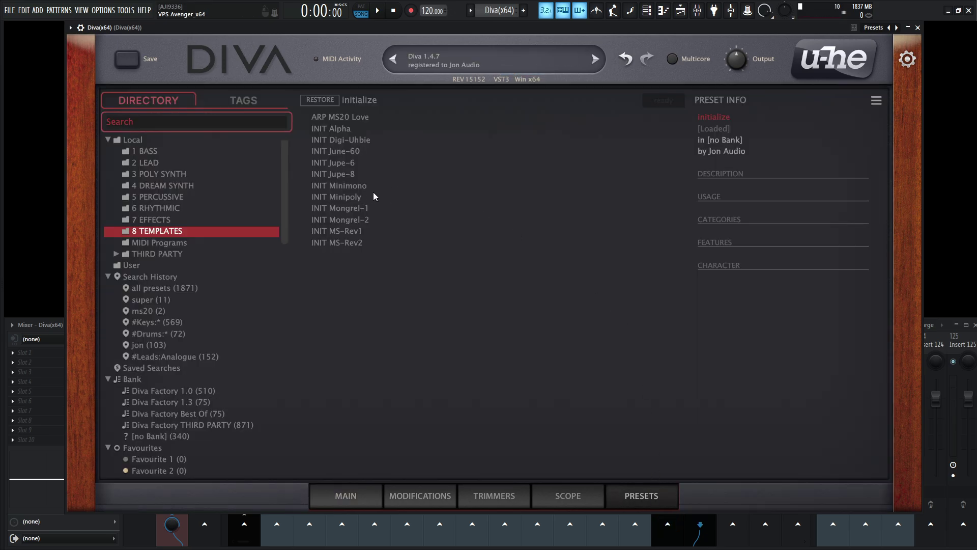
{"action": "left_click", "coordinate": [359, 232]}
{"action": "left_click", "coordinate": [360, 494]}
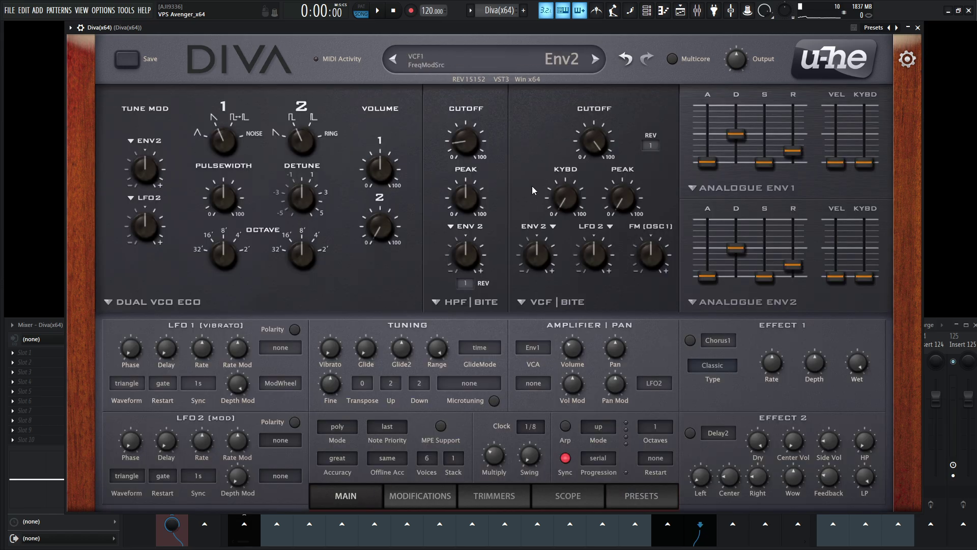
- Compare the INIT MS-Rev1 and INIT MS-Rev2 templates by switching between them
{"action": "left_click", "coordinate": [593, 60]}
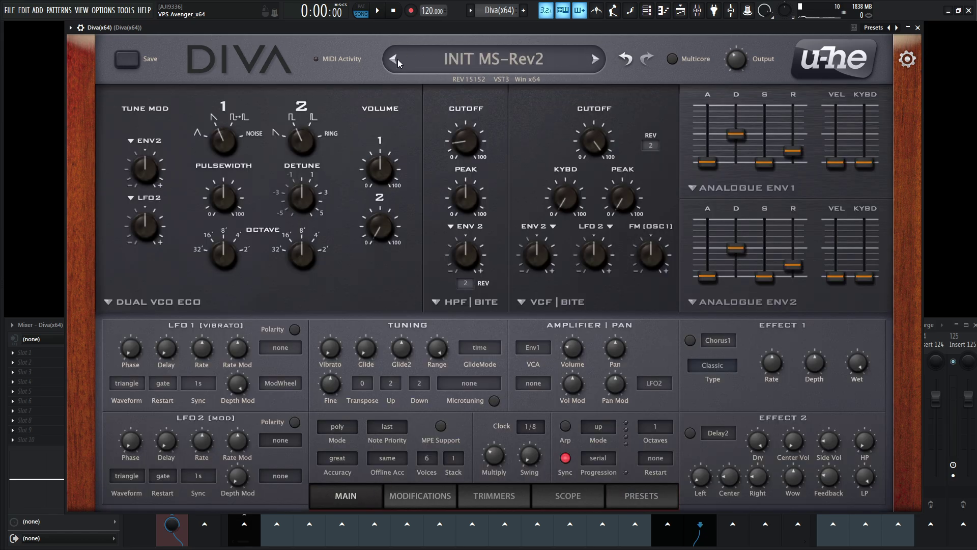
{"action": "left_click", "coordinate": [397, 60]}
{"action": "left_click", "coordinate": [594, 61]}
{"action": "left_click", "coordinate": [397, 60]}
{"action": "left_click", "coordinate": [594, 60]}
- Try the INIT MS-Rev2 filter at a cutoff of 79.50 and go back to INIT MS-Rev1
{"action": "left_click_drag", "start_coordinate": [594, 133], "coordinate": [595, 163]}
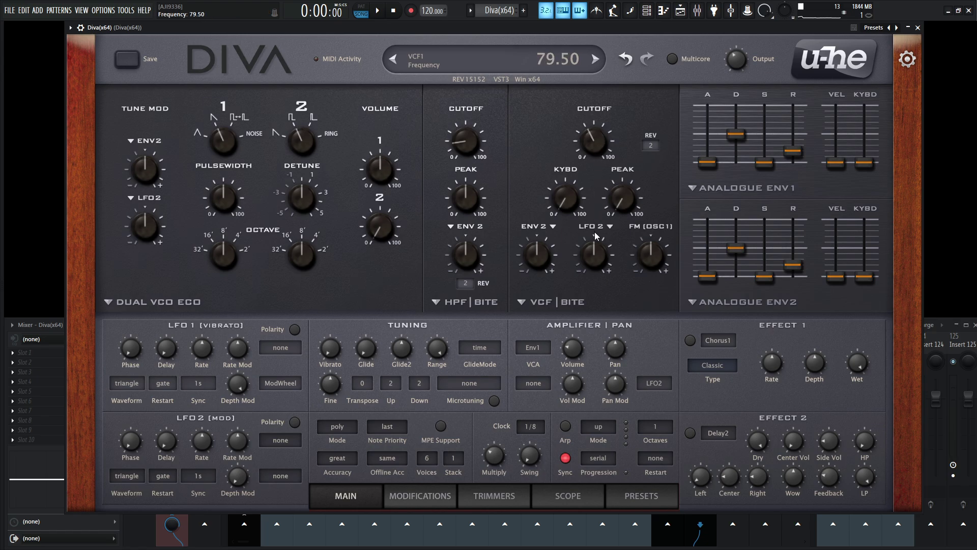
{"action": "left_click", "coordinate": [594, 60]}
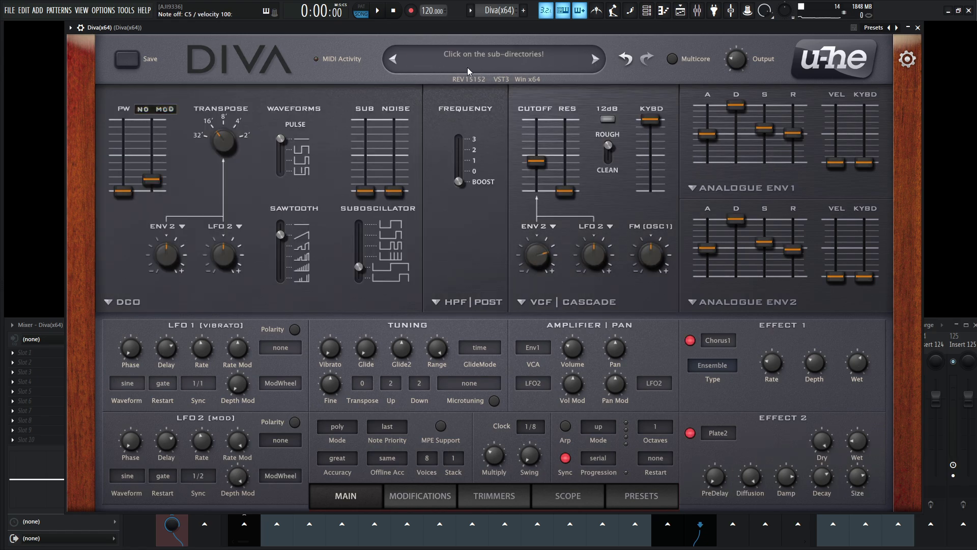
{"action": "left_click", "coordinate": [395, 61]}
{"action": "left_click", "coordinate": [395, 62]}
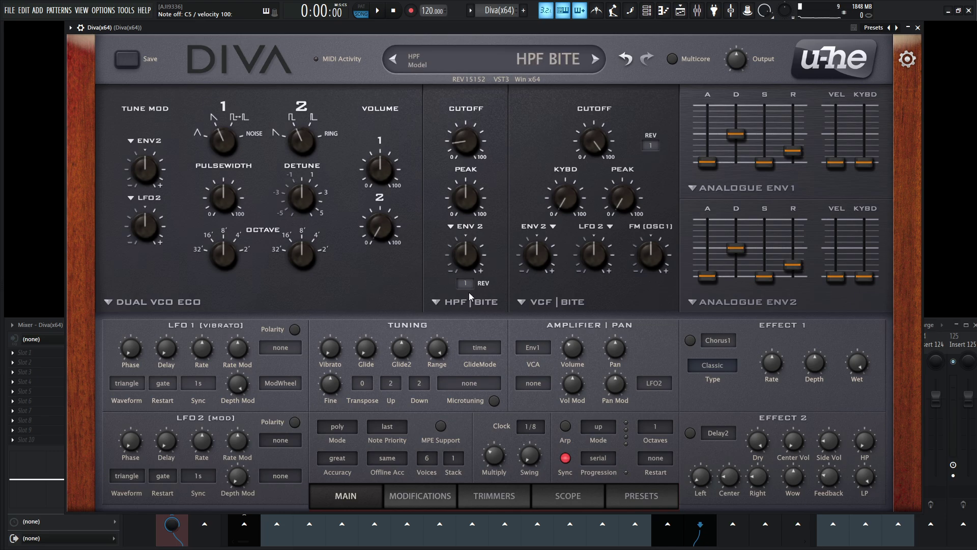
{"action": "left_click", "coordinate": [594, 60]}
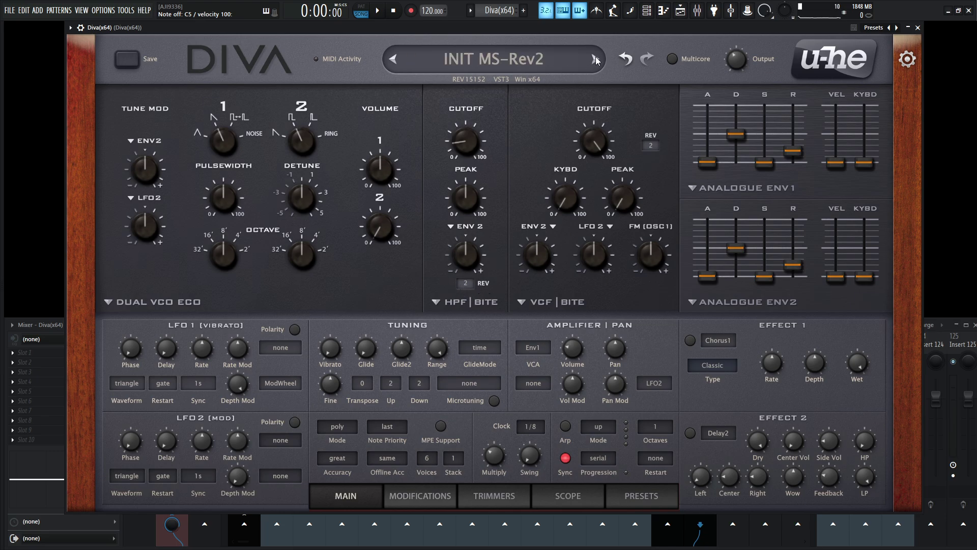
{"action": "left_click", "coordinate": [392, 60]}
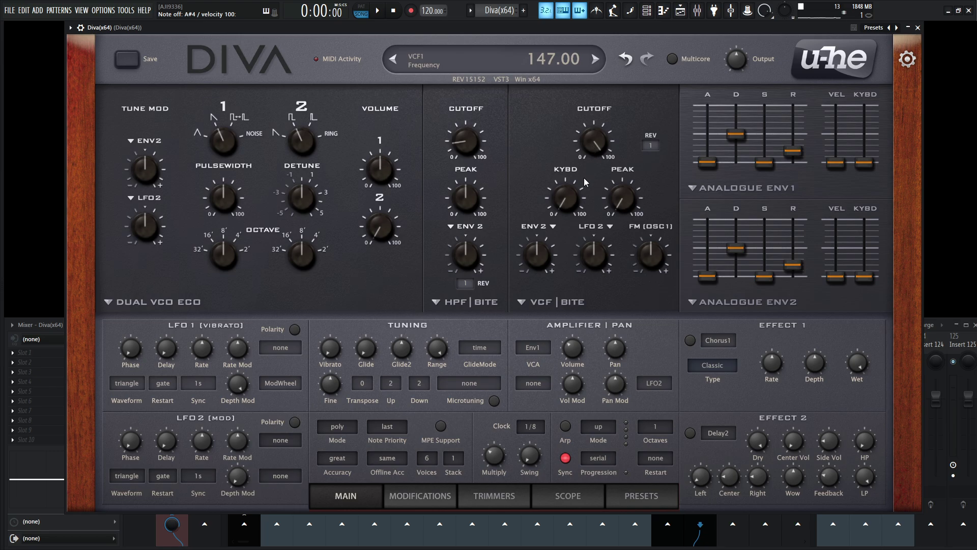
- Raise the VCF Bite peak to about 67 and sweep its cutoff down and up while playing notes
{"action": "left_click_drag", "start_coordinate": [627, 204], "coordinate": [619, 107]}
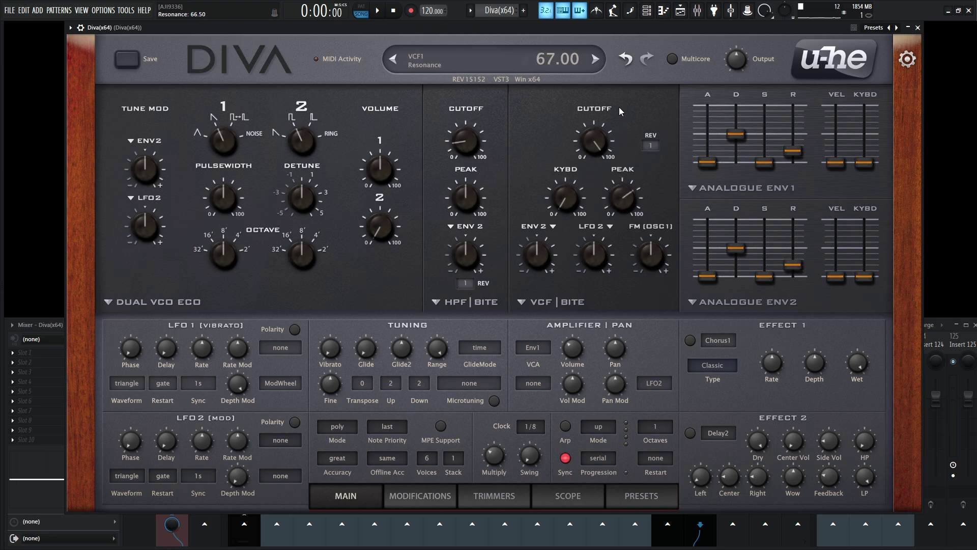
{"action": "left_click_drag", "start_coordinate": [598, 153], "coordinate": [589, 250]}
{"action": "left_click", "coordinate": [591, 225]}
{"action": "left_click_drag", "start_coordinate": [591, 153], "coordinate": [591, 104]}
{"action": "key", "text": "z"}
{"action": "key", "text": "q"}
- Set the VCF keyboard follow to 6.50 and increase the filter's Env 2 modulation and peak
{"action": "mouse_move", "coordinate": [564, 199]}
{"action": "left_mouse_down"}
{"action": "mouse_move", "coordinate": [571, 169]}
{"action": "mouse_move", "coordinate": [561, 204]}
{"action": "mouse_move", "coordinate": [560, 191]}
{"action": "left_mouse_up"}
{"action": "left_click_drag", "start_coordinate": [542, 253], "coordinate": [547, 234]}
{"action": "left_click_drag", "start_coordinate": [629, 197], "coordinate": [627, 169]}
- Raise envelope 1's sustain to maximum and lower the VCF cutoff to around the middle
{"action": "mouse_move", "coordinate": [604, 142]}
{"action": "left_mouse_down"}
{"action": "mouse_move", "coordinate": [594, 188]}
{"action": "mouse_move", "coordinate": [596, 147]}
{"action": "left_mouse_up"}
{"action": "left_click_drag", "start_coordinate": [772, 168], "coordinate": [757, 54]}
{"action": "left_click_drag", "start_coordinate": [609, 143], "coordinate": [586, 199]}
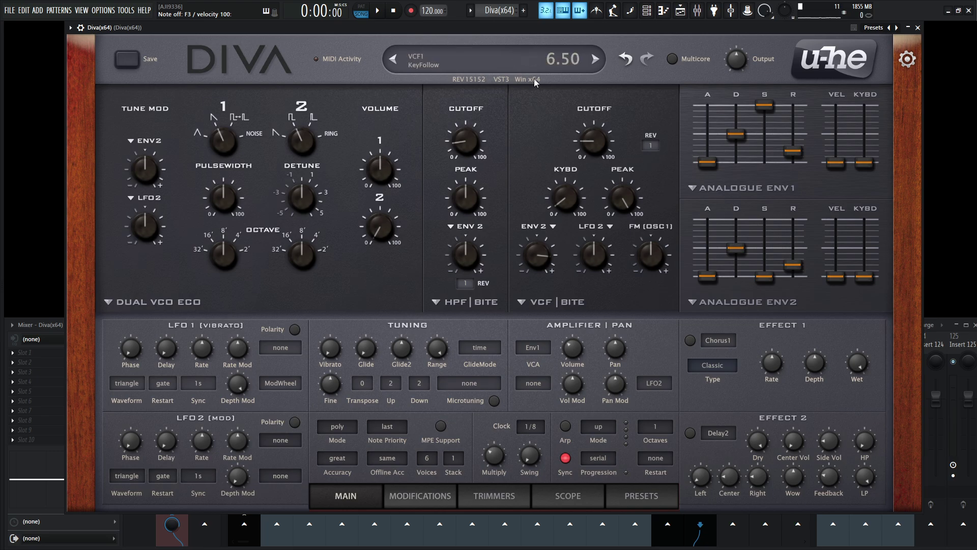
- Reset the patch to init and load the INIT Jupe-8 template, returning to the main synth controls
{"action": "right_click", "coordinate": [538, 65]}
{"action": "left_click", "coordinate": [545, 71]}
{"action": "left_click", "coordinate": [640, 492]}
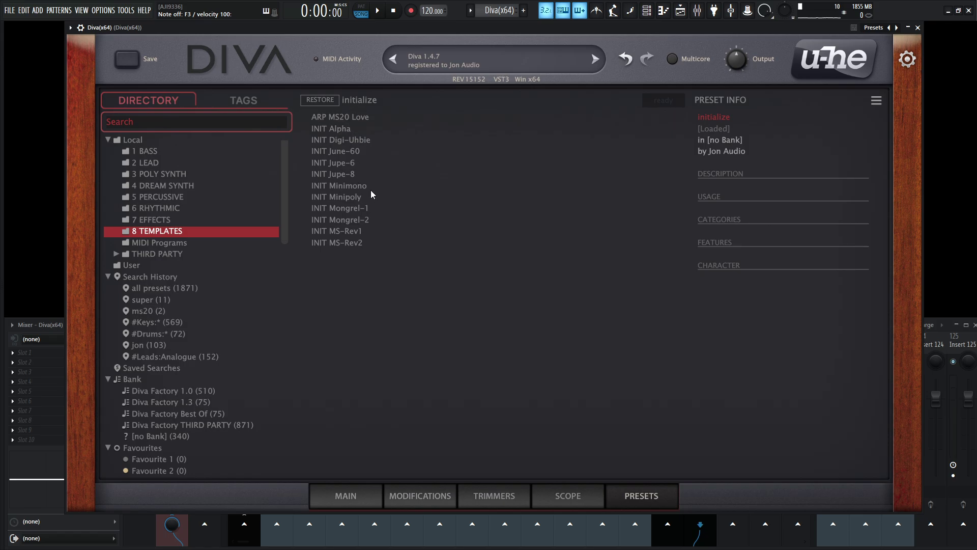
{"action": "left_click", "coordinate": [340, 174]}
{"action": "left_click", "coordinate": [361, 496]}
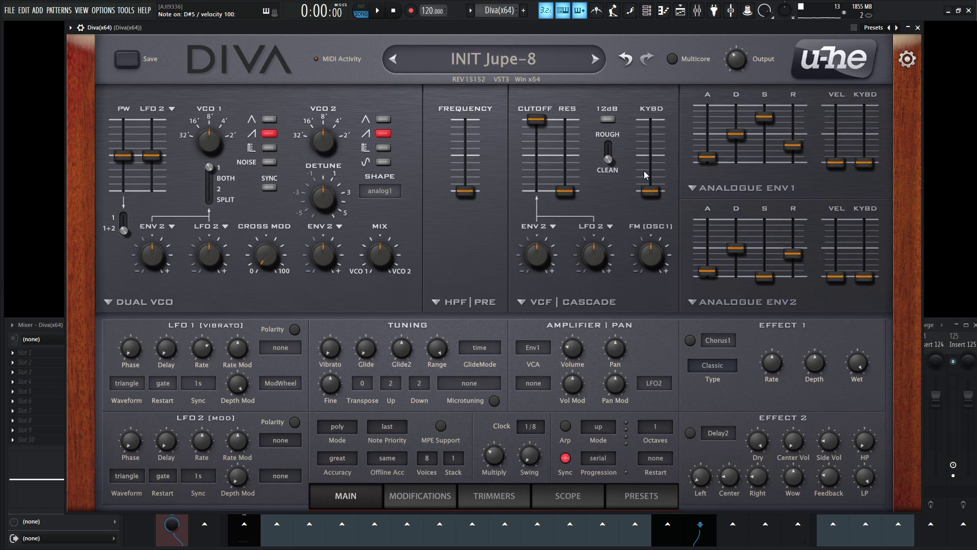
- Set envelope 1's release to 44 and enable the Chorus1 and Delay2 effects
{"action": "left_click_drag", "start_coordinate": [794, 146], "coordinate": [796, 135]}
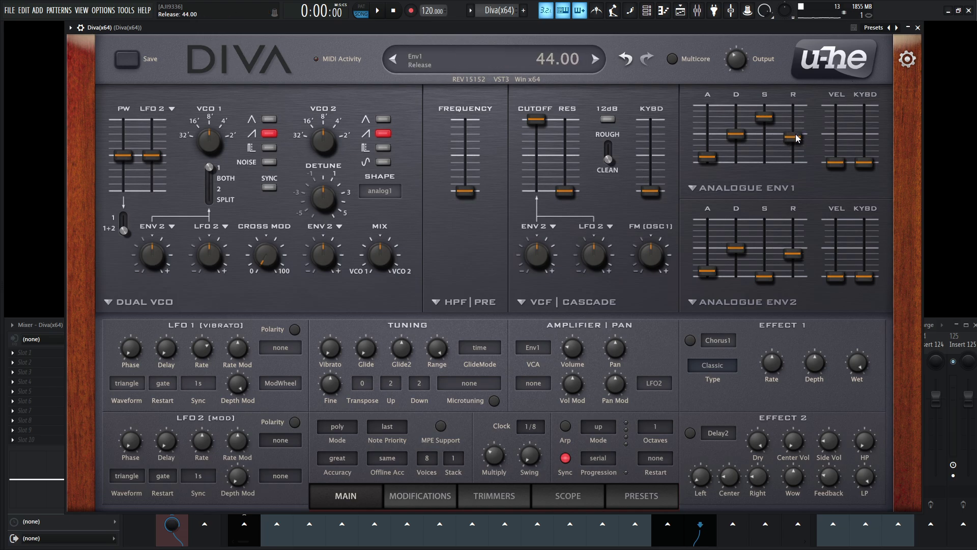
{"action": "left_click", "coordinate": [690, 340]}
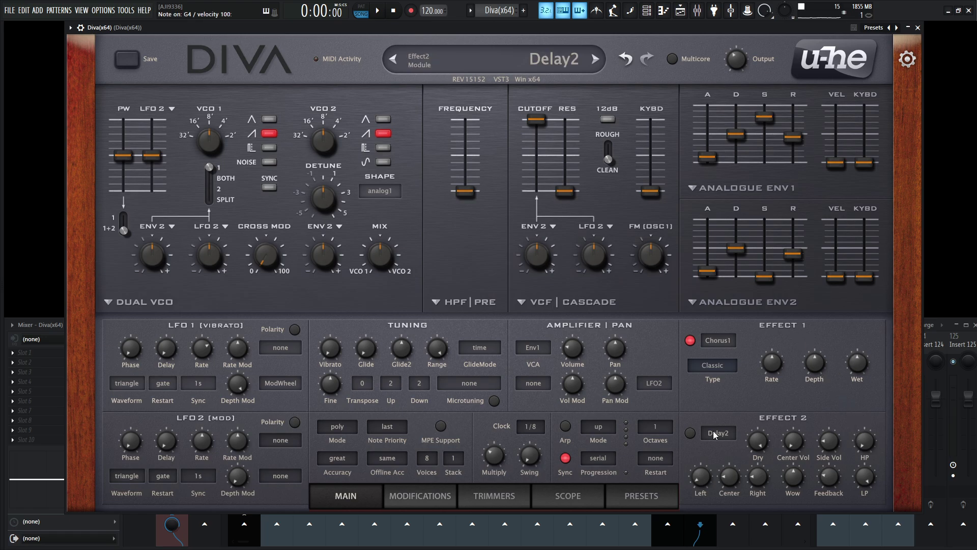
{"action": "left_click", "coordinate": [690, 432]}
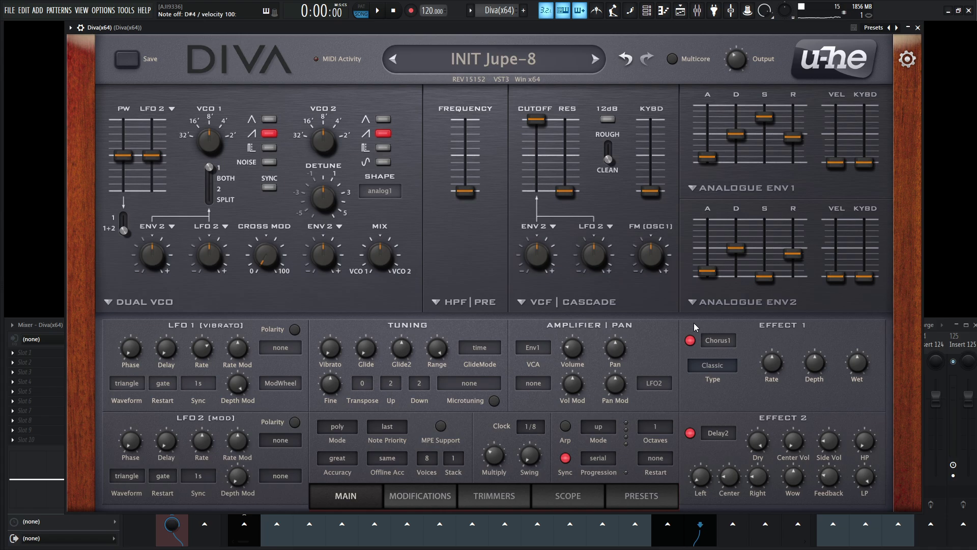
- Reset the patch to init, look over the template list, and enable Multicore on the main synth view
{"action": "right_click", "coordinate": [513, 58]}
{"action": "left_click", "coordinate": [531, 64]}
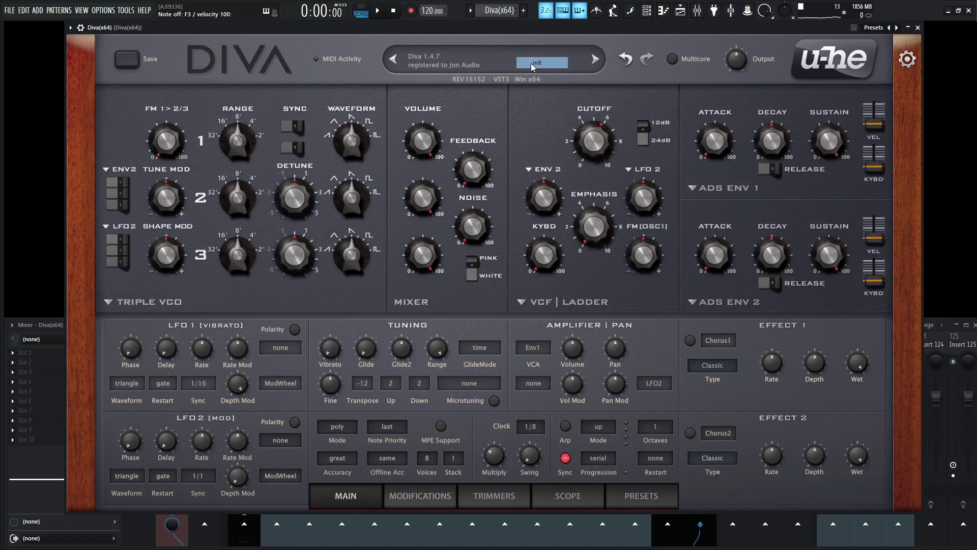
{"action": "left_click", "coordinate": [648, 498]}
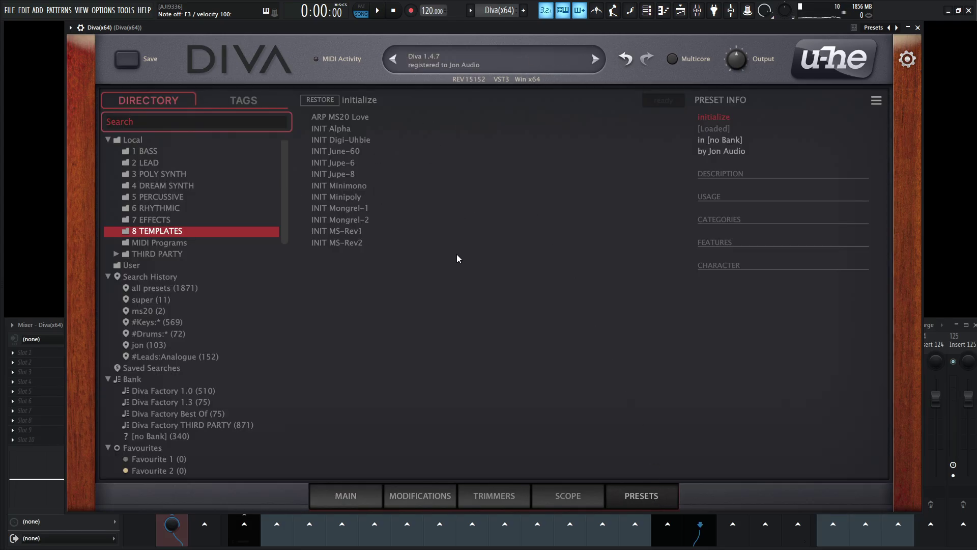
{"action": "left_click", "coordinate": [353, 495]}
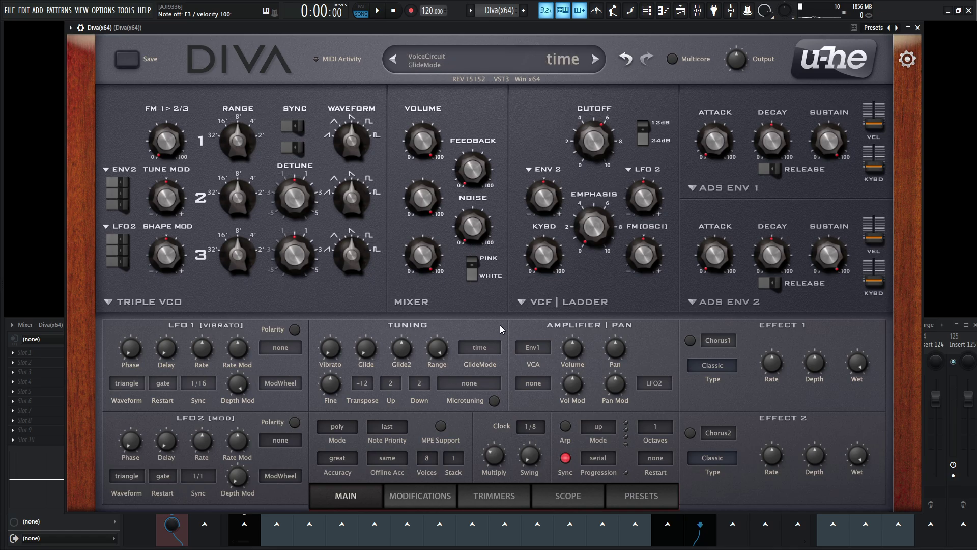
{"action": "left_click", "coordinate": [675, 61]}
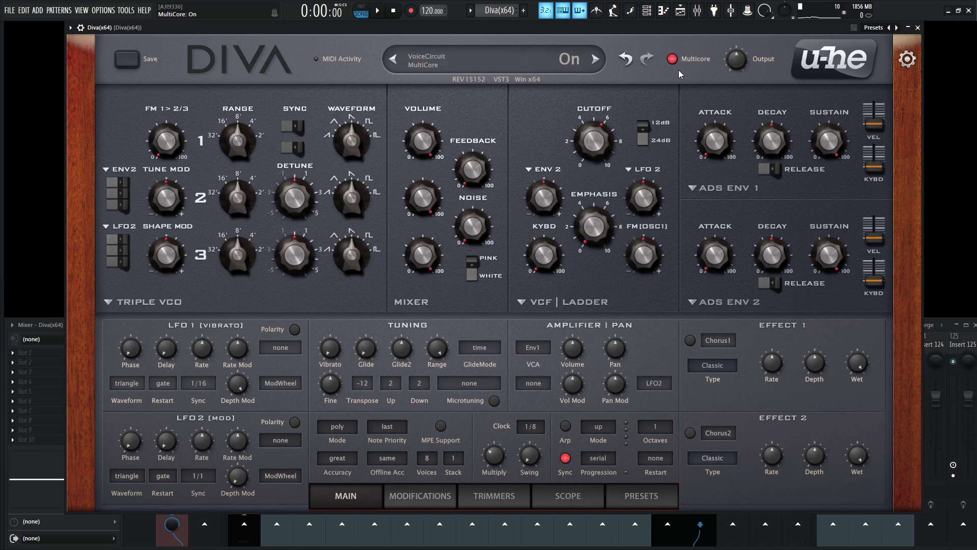